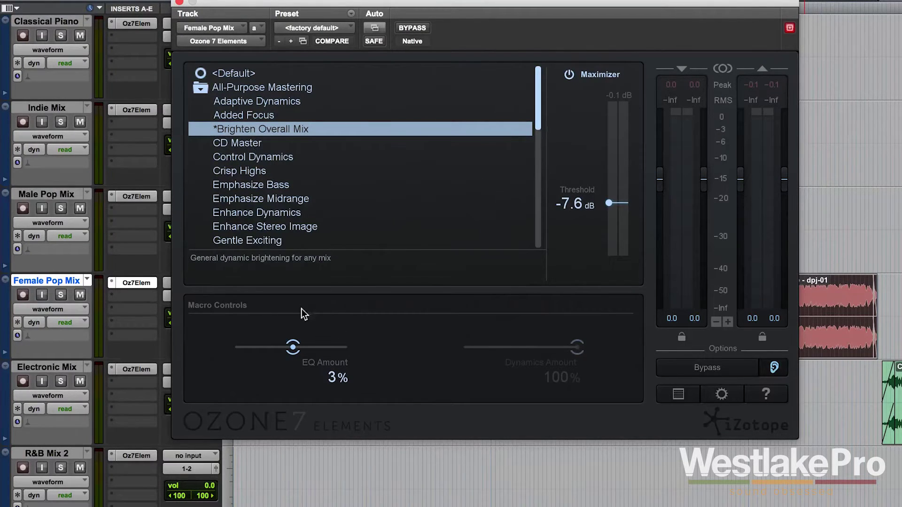
Load the CD Master preset and turn its Dynamics Amount down to 0%
left_click(257, 160)
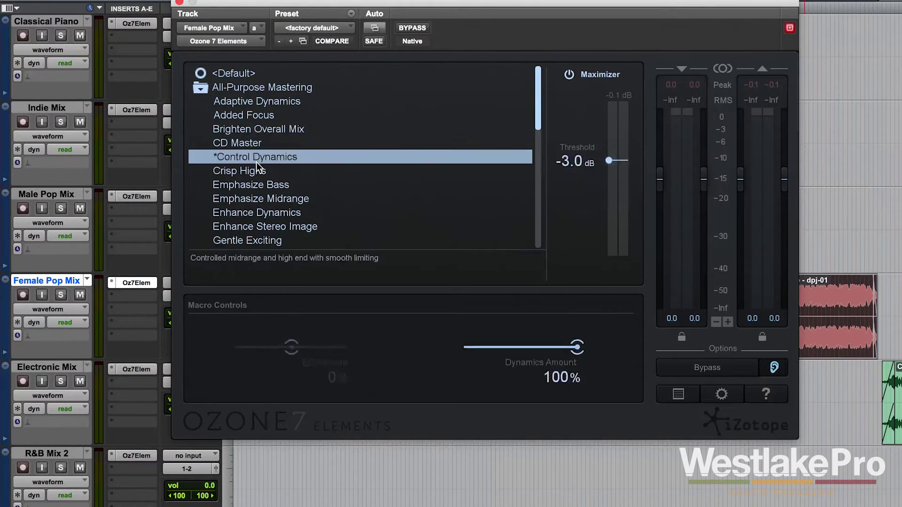
left_click(238, 143)
left_click_drag(577, 347, 394, 353)
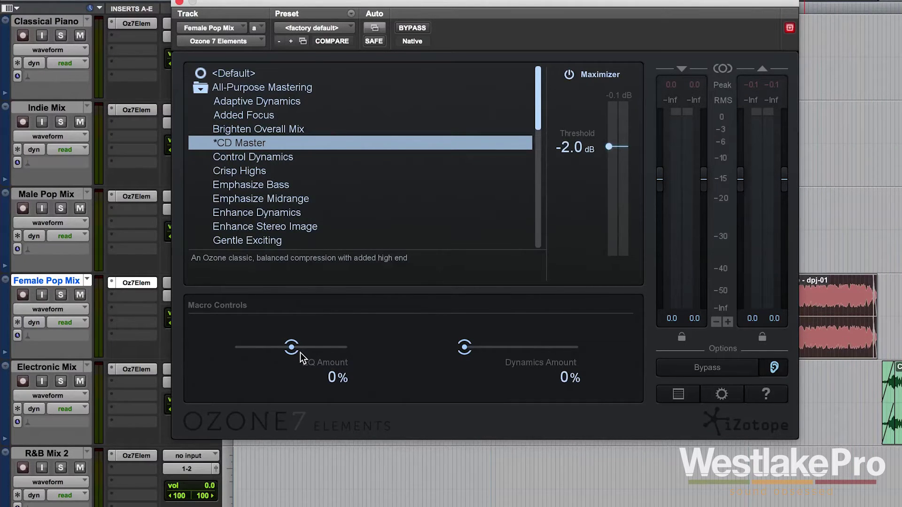
Play the mix while sweeping EQ Amount up toward 100% and back down
key("space")
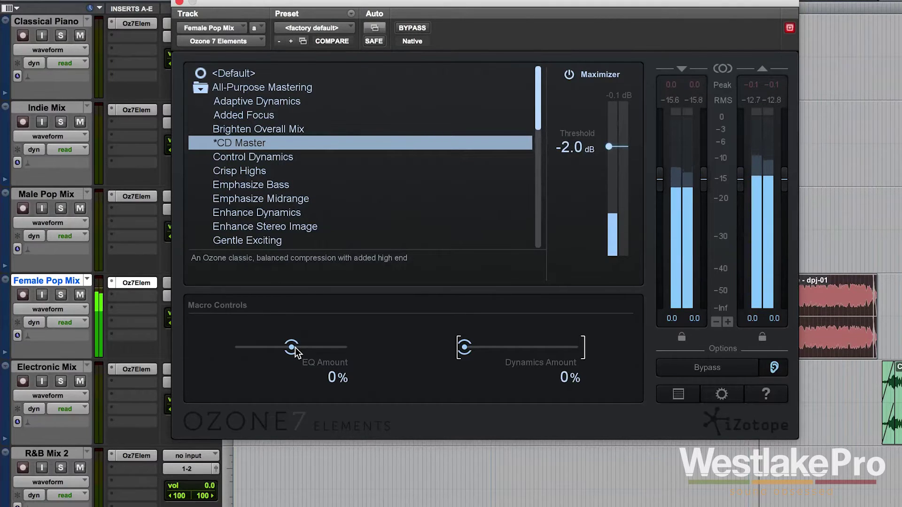
left_click_drag(295, 348, 350, 359)
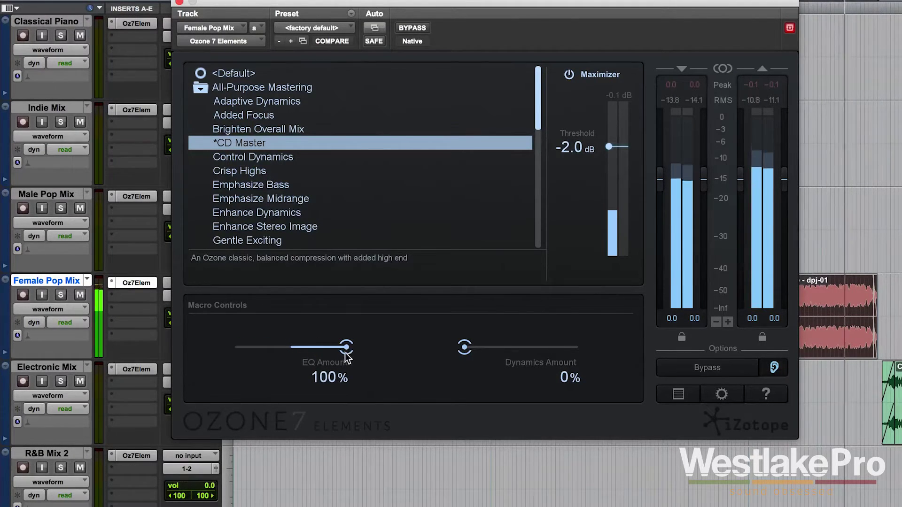
left_click_drag(345, 353, 291, 353)
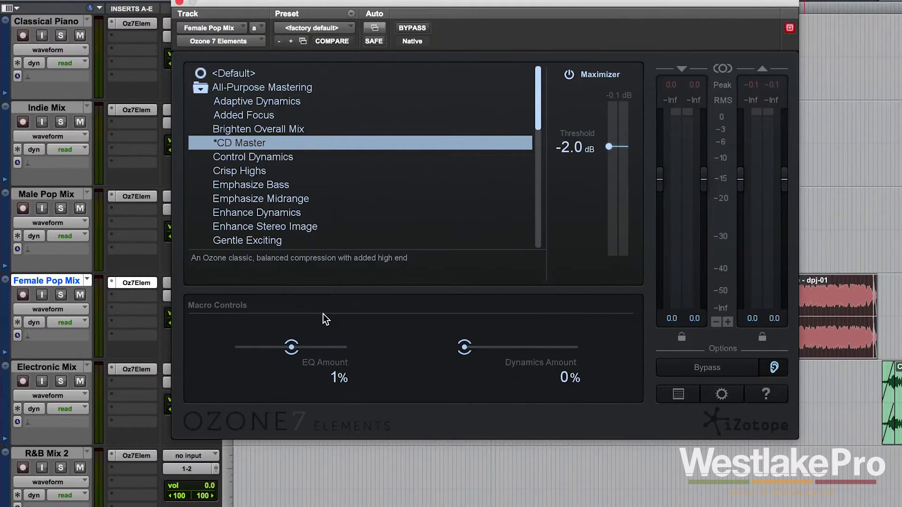
Drag the CD Master EQ Amount from 1% all the way to -100%
left_click_drag(273, 354, 214, 353)
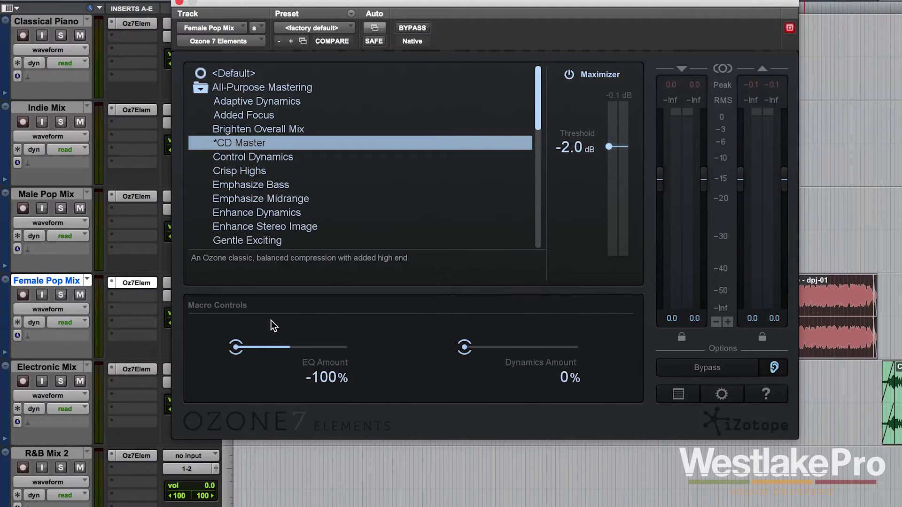
Scroll down the preset list and load the Wide High End preset
scroll(273, 227, "down", 3)
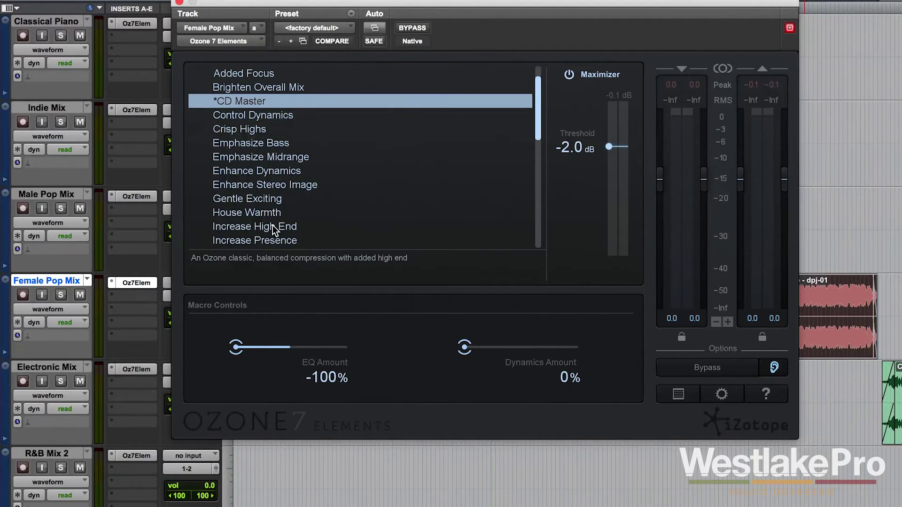
scroll(273, 227, "down", 8)
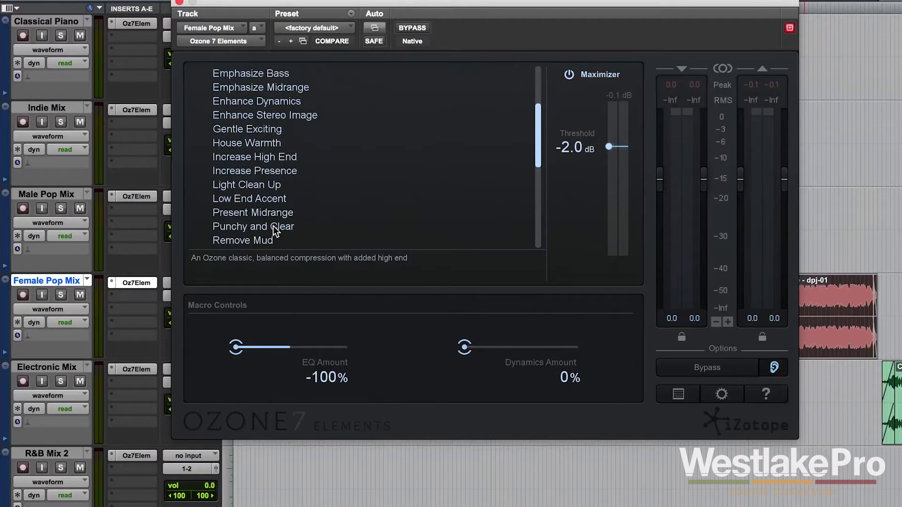
scroll(272, 227, "down", 5)
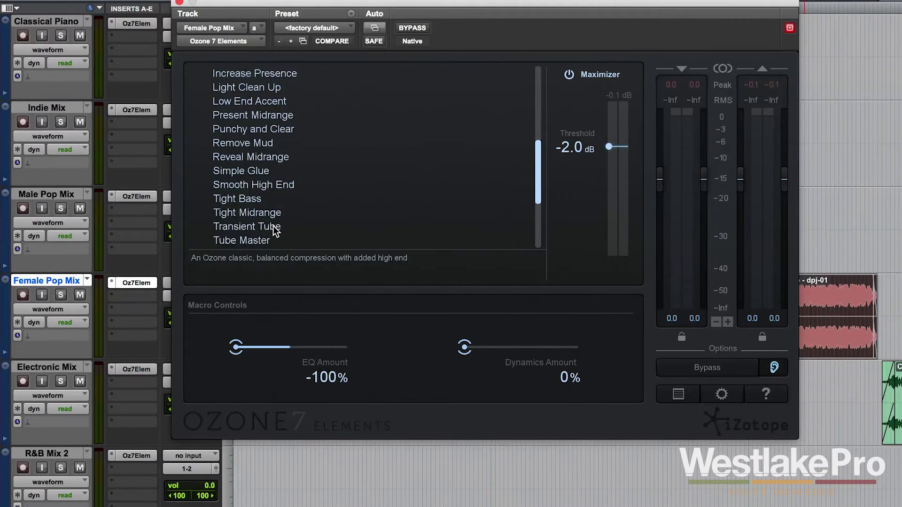
scroll(274, 231, "down", 3)
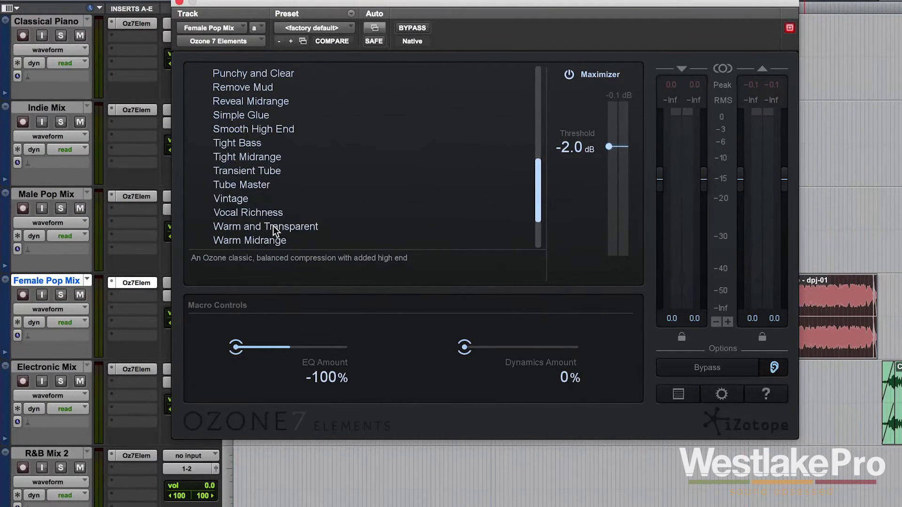
scroll(274, 230, "down", 3)
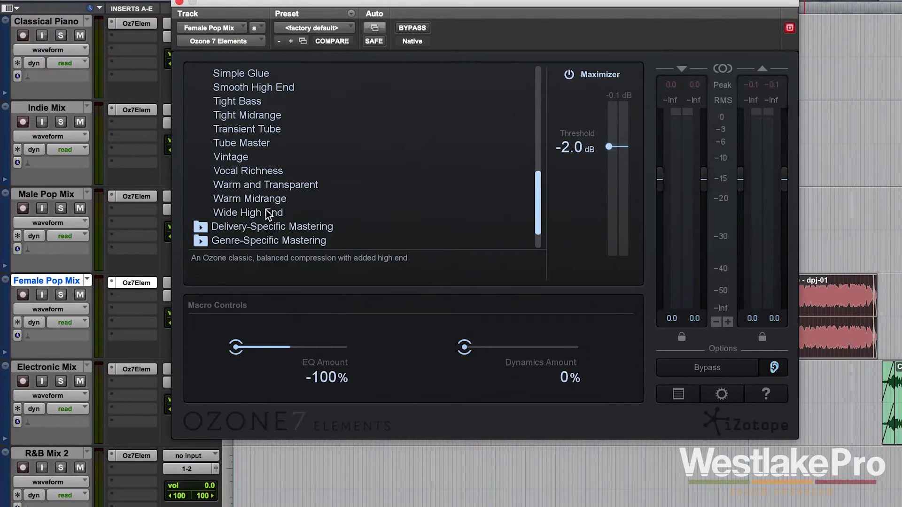
left_click(278, 212)
Load Warm Midrange and set its EQ Amount to 100%
left_click(264, 197)
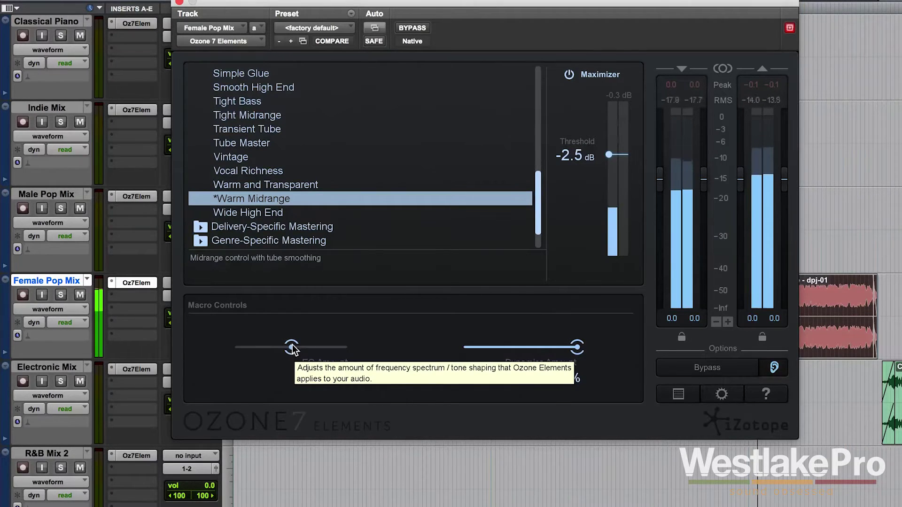
left_click_drag(291, 348, 347, 348)
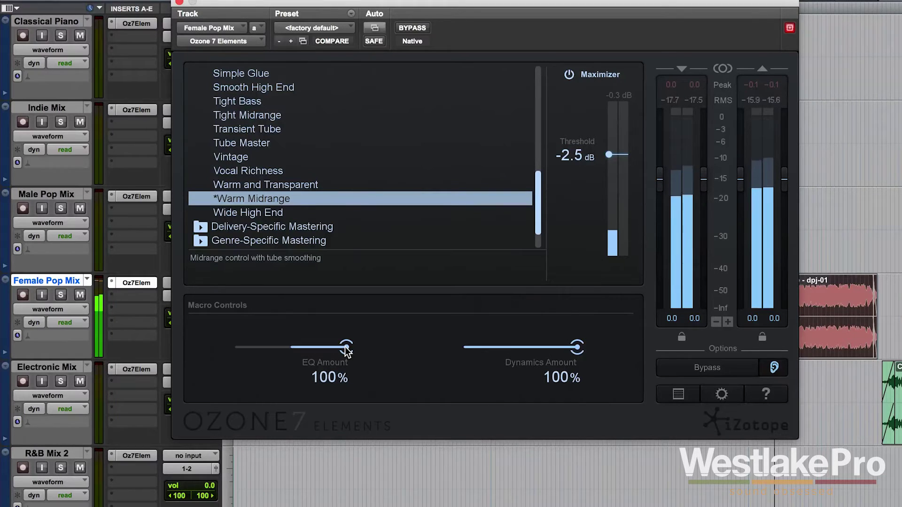
mouse_move(346, 348)
left_mouse_down()
mouse_move(218, 350)
mouse_move(362, 352)
left_mouse_up()
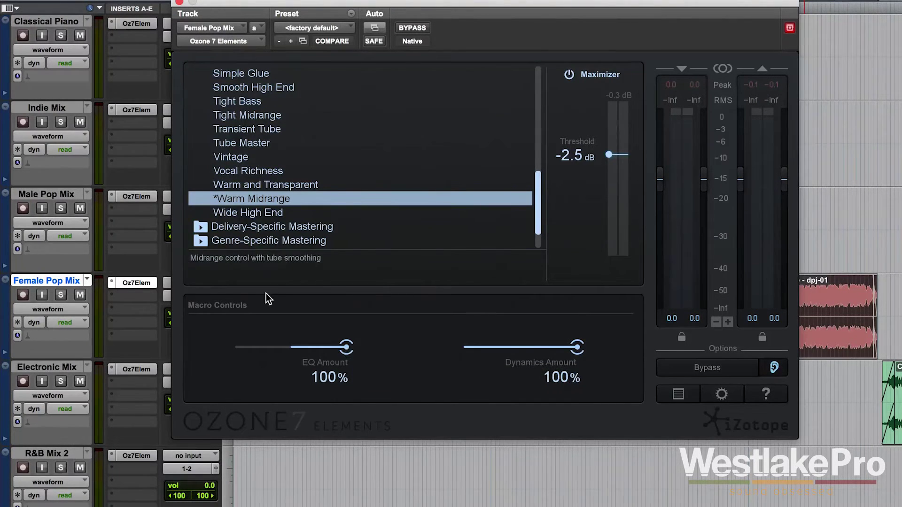
Scroll up the preset list, trying Low End Accent, then load House Warmth
scroll(284, 144, "up", 4)
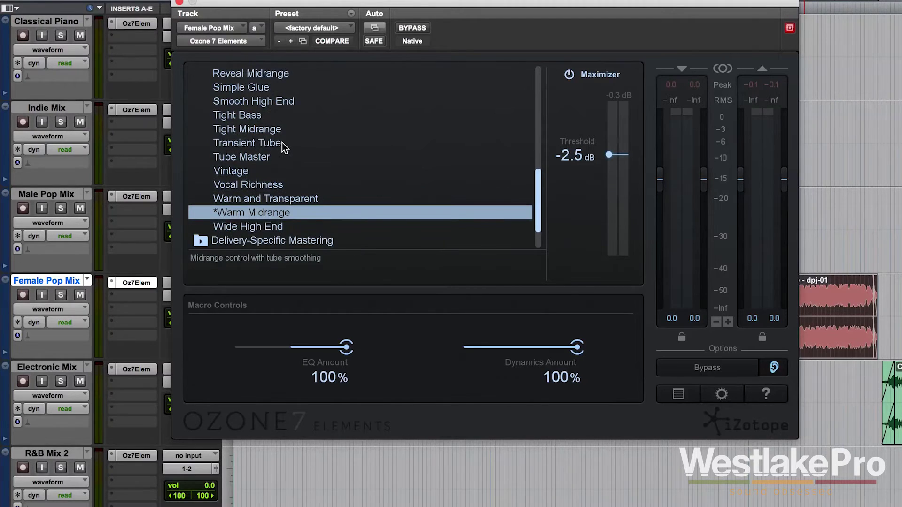
scroll(283, 147, "up", 3)
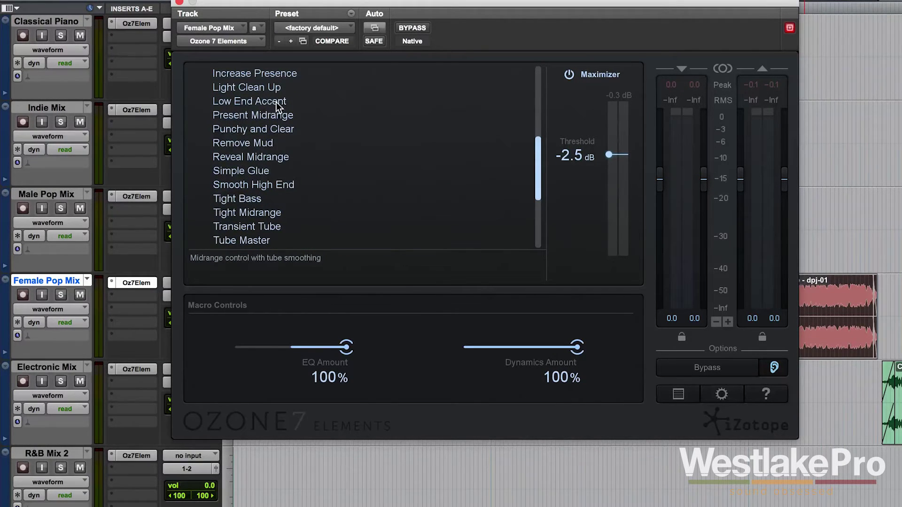
left_click(275, 103)
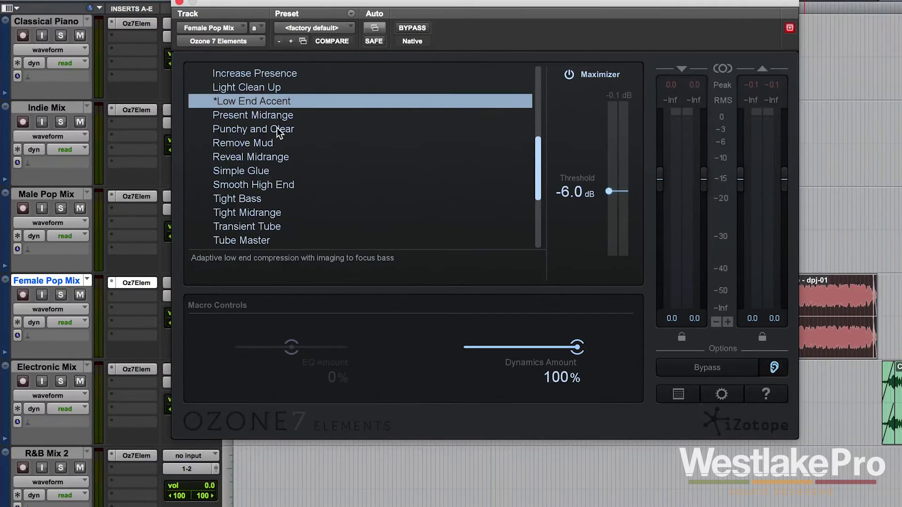
scroll(277, 127, "up", 2)
scroll(277, 128, "up", 2)
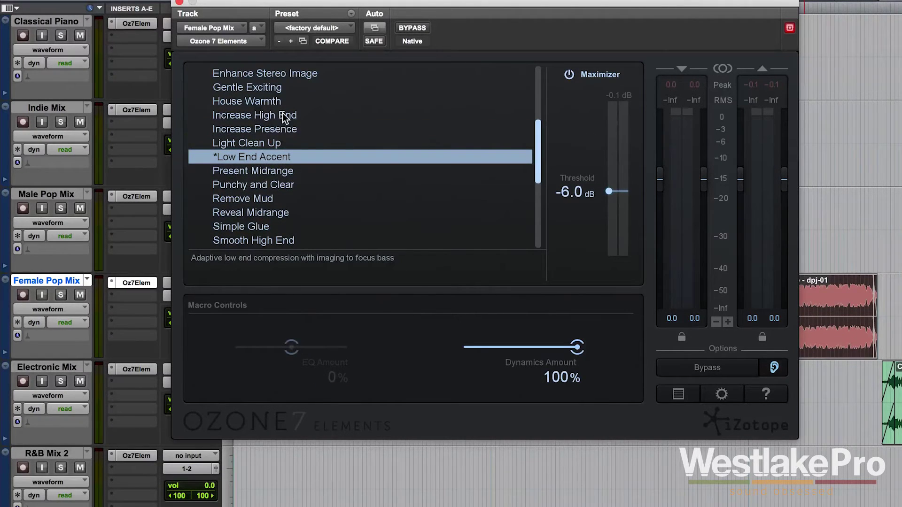
left_click(275, 106)
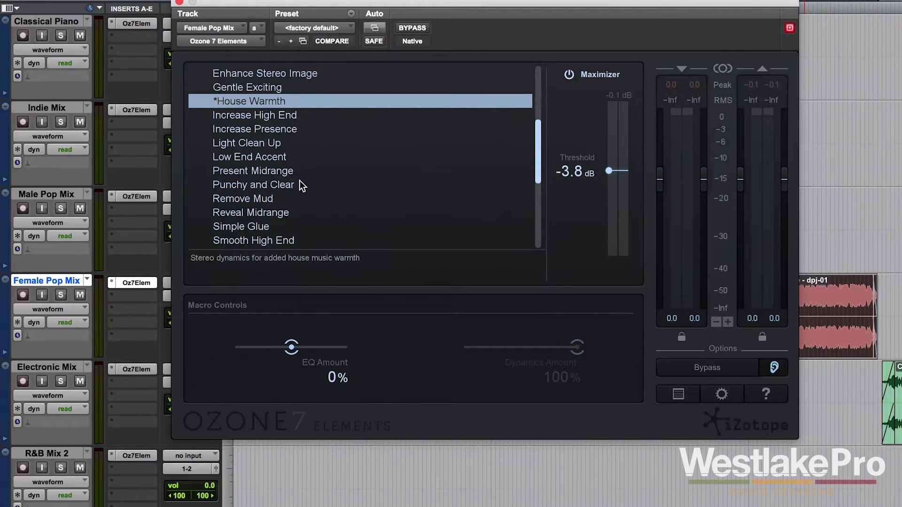
Audition House Warmth with EQ Amount at 100%, stop playback, then load Light Clean Up
key("space")
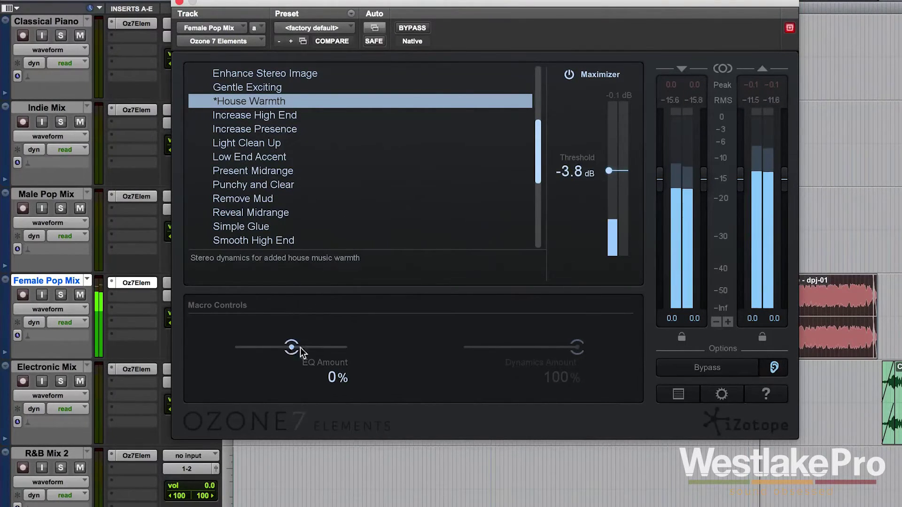
left_click_drag(300, 349, 355, 351)
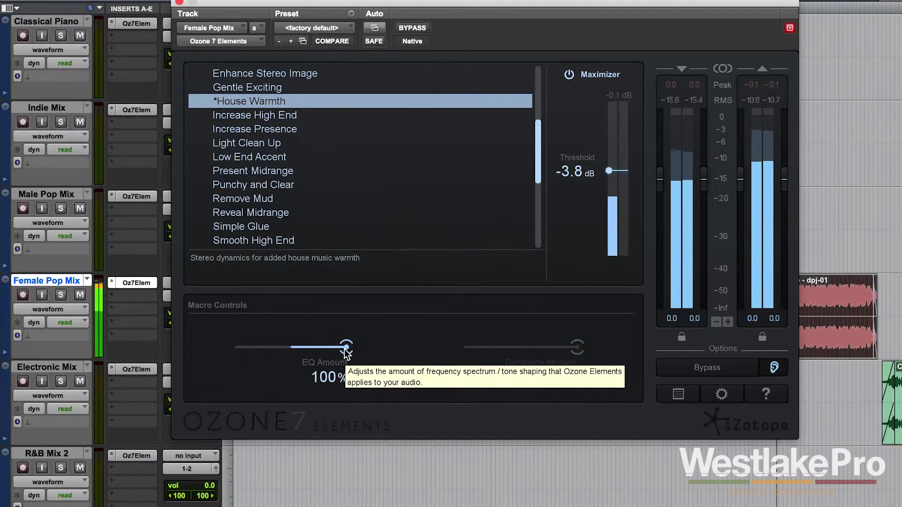
mouse_move(347, 349)
left_mouse_down()
mouse_move(209, 347)
mouse_move(350, 348)
left_mouse_up()
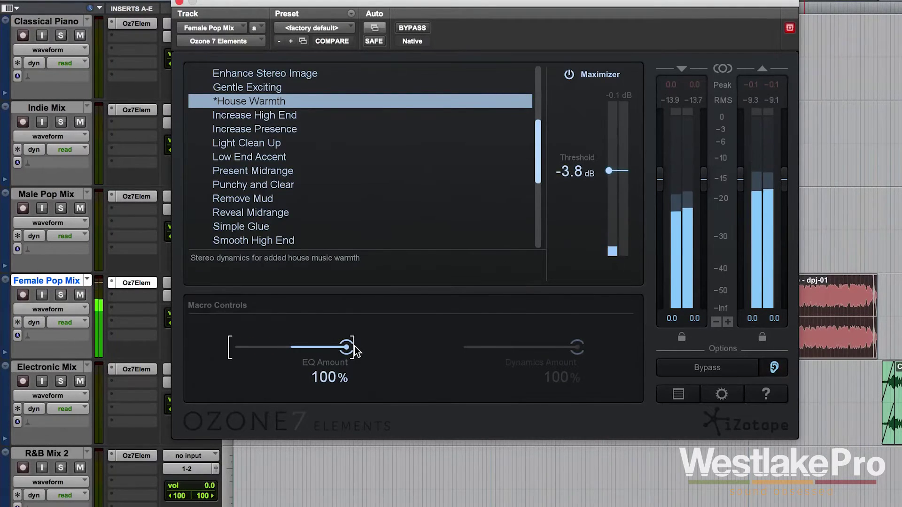
key("space")
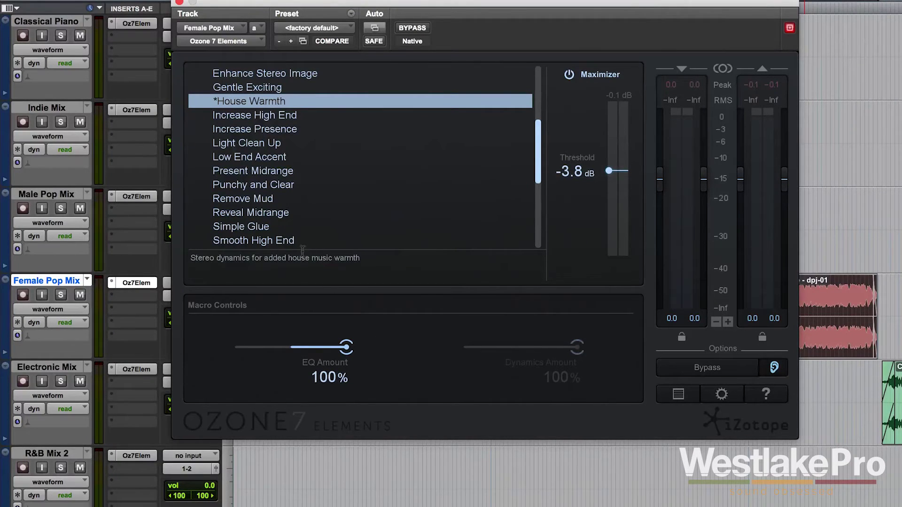
left_click(260, 144)
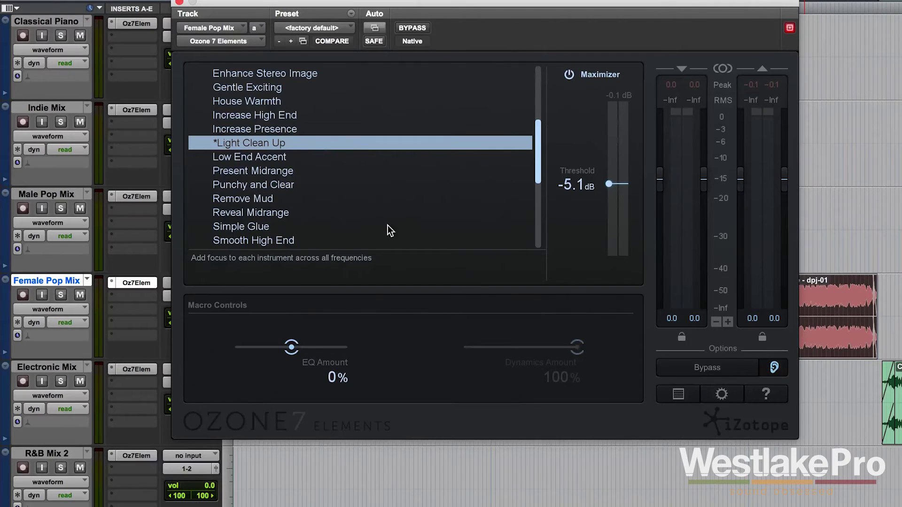
Load Control Dynamics via Enhance Stereo Image and set Dynamics Amount to 0%
left_click(278, 74)
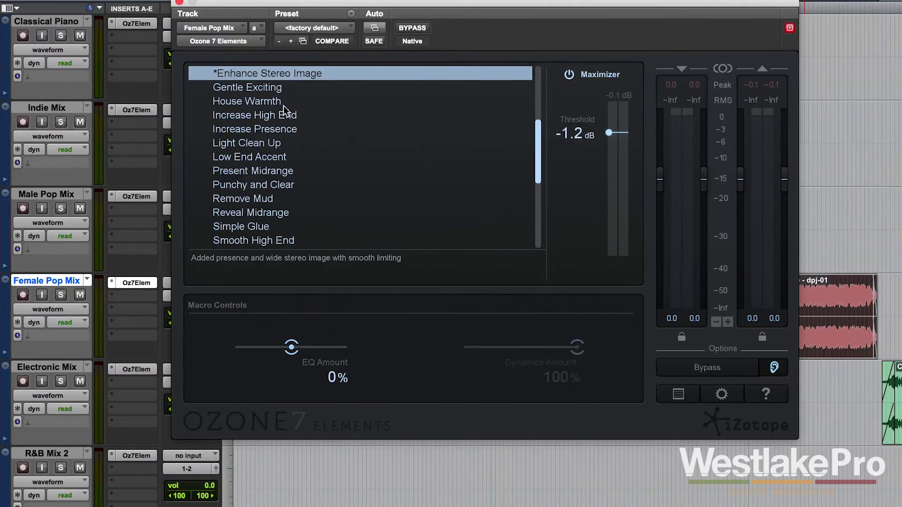
scroll(282, 112, "up", 5)
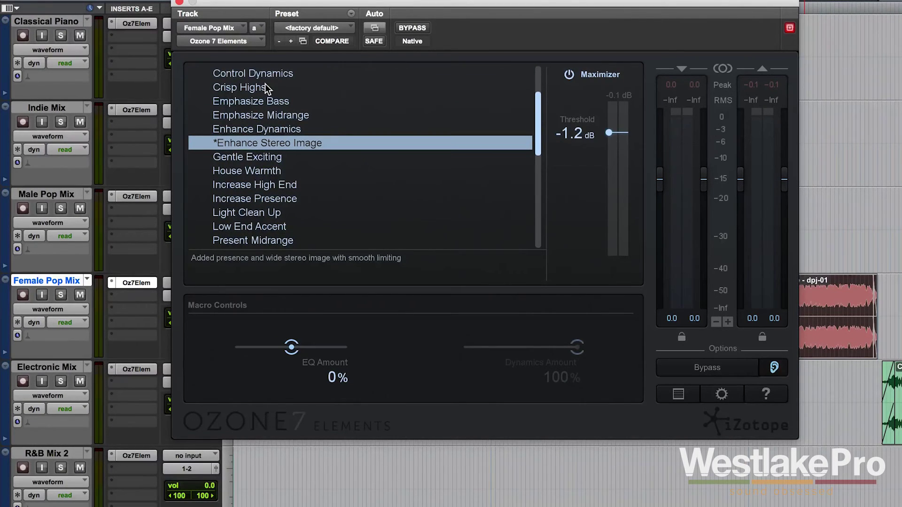
left_click(264, 75)
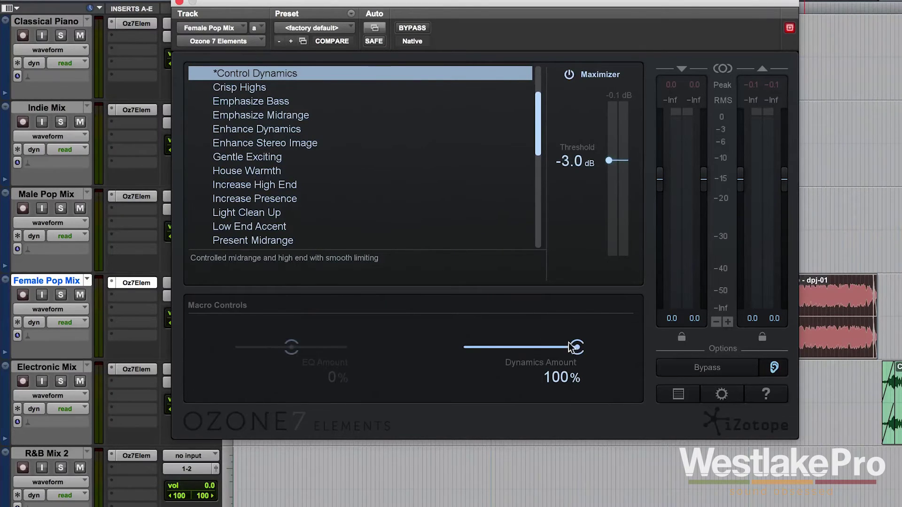
left_click_drag(578, 350, 389, 362)
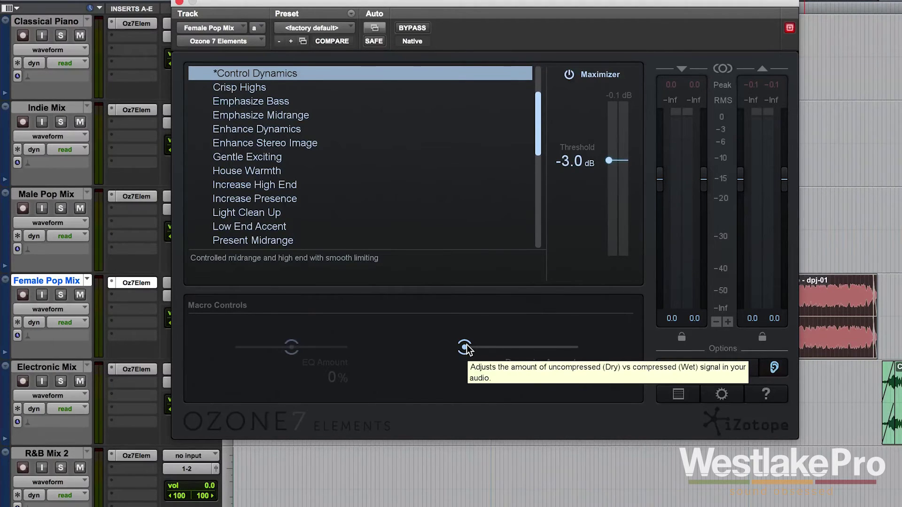
Play the mix comparing Dynamics Amount at 100% and 0%, then leave it at 100%
key("space")
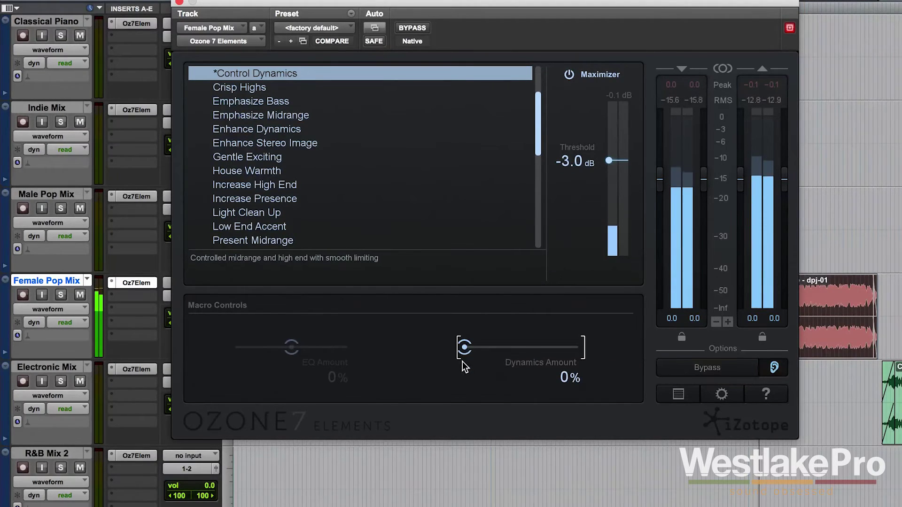
left_click_drag(465, 348, 580, 351)
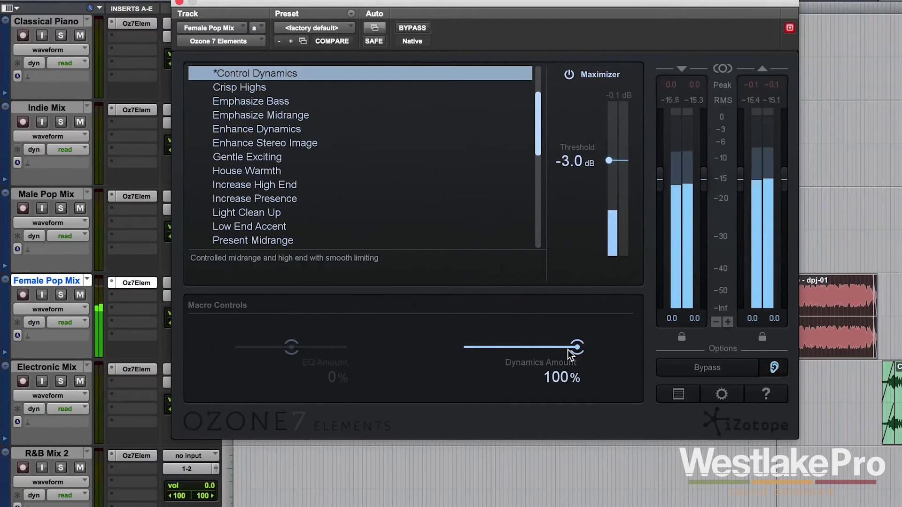
left_click_drag(570, 354, 462, 352)
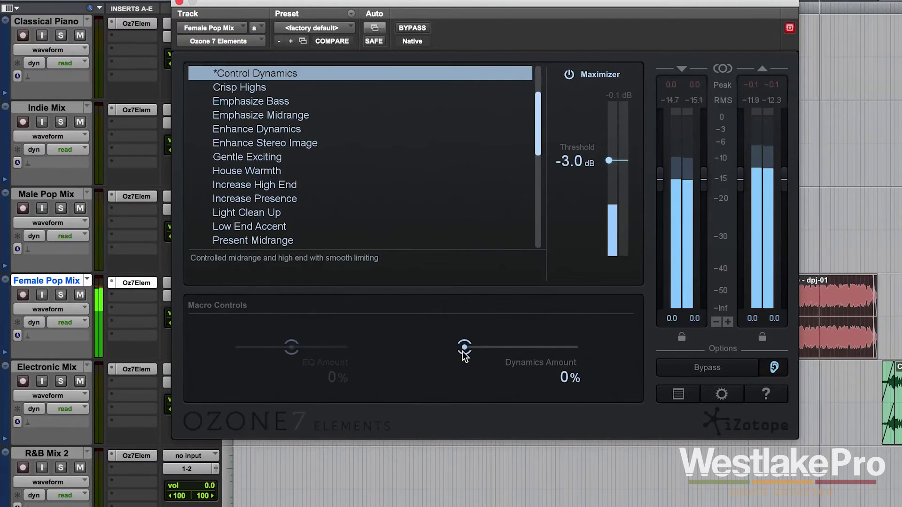
key("space")
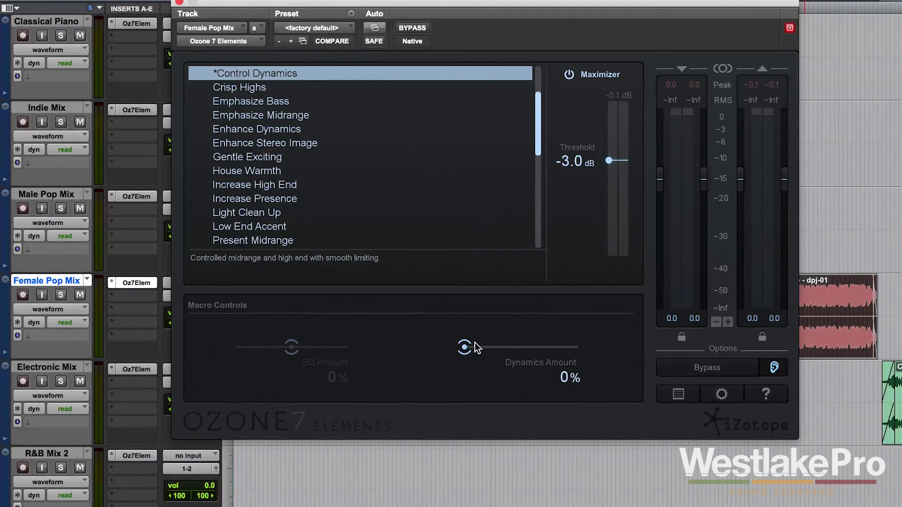
left_click_drag(466, 347, 588, 350)
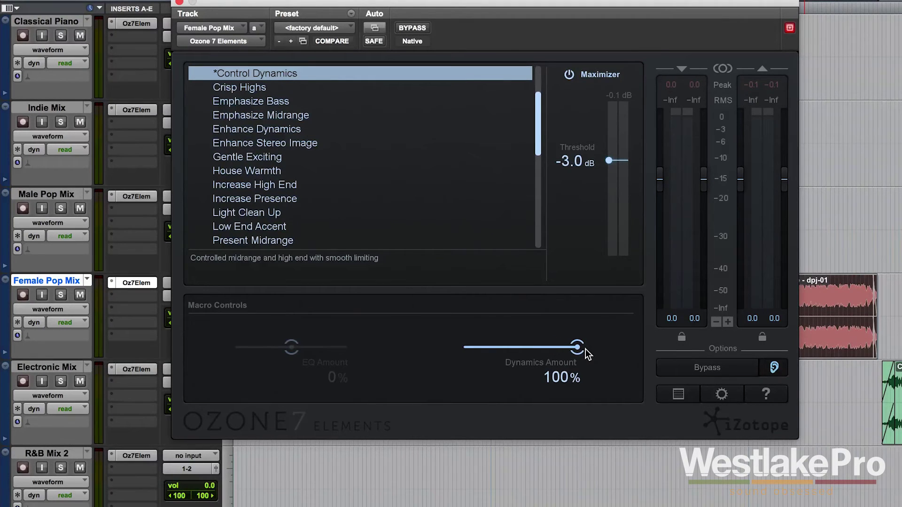
Lower the Control Dynamics Dynamics Amount to 10% and play the mix to hear it
left_click_drag(581, 350, 480, 363)
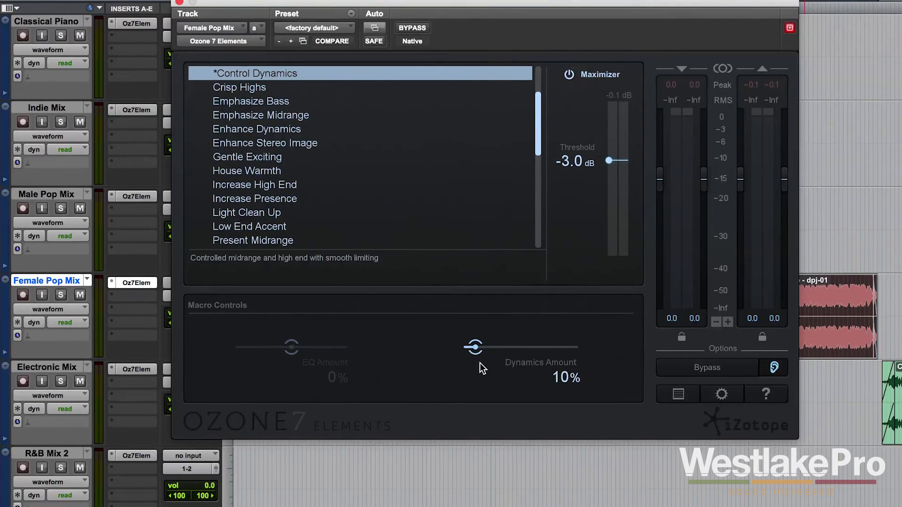
key("space")
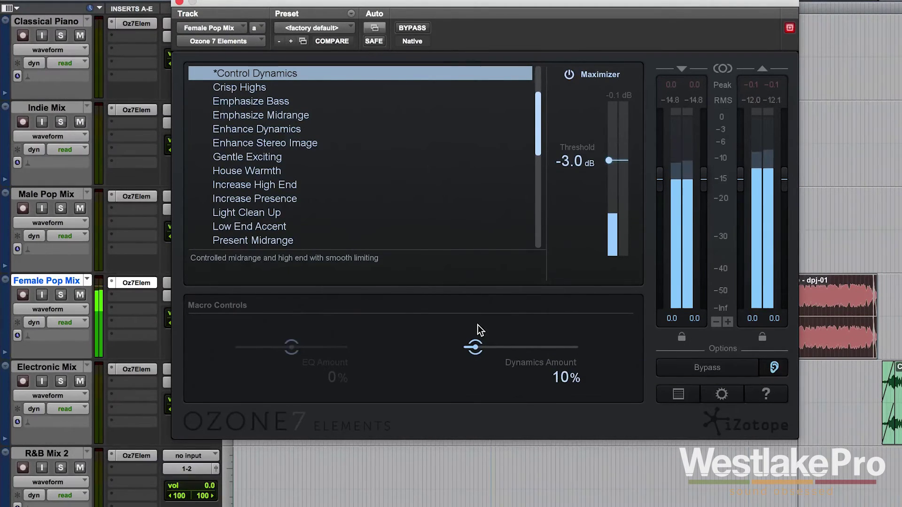
key("space")
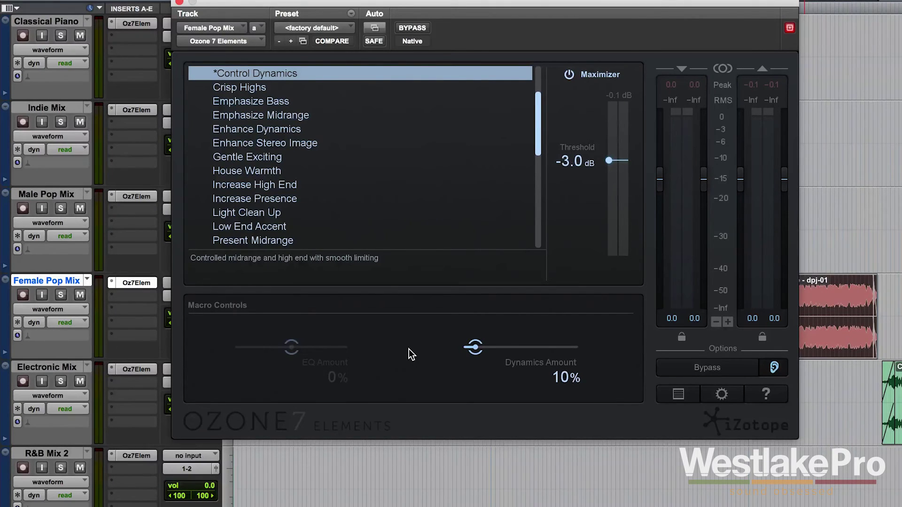
Load the Present Midrange preset and set its EQ Amount to 27%
scroll(303, 162, "down", 2)
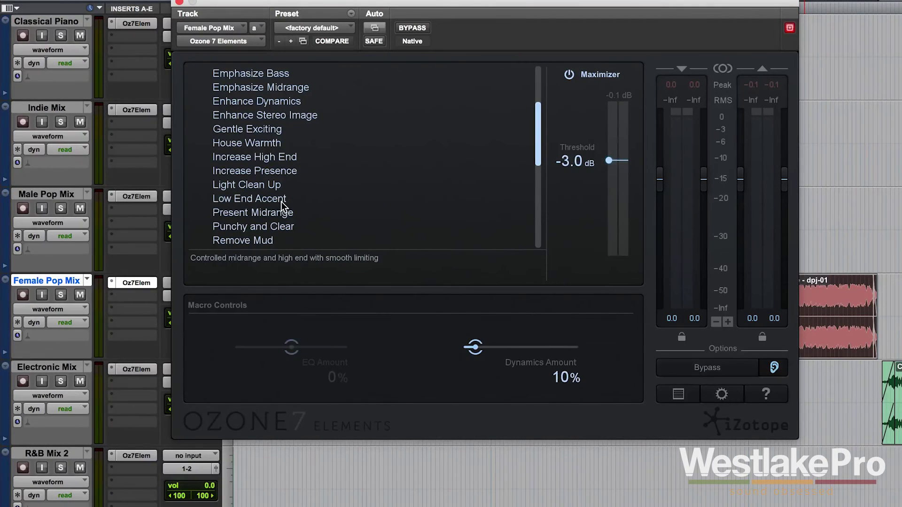
left_click(273, 213)
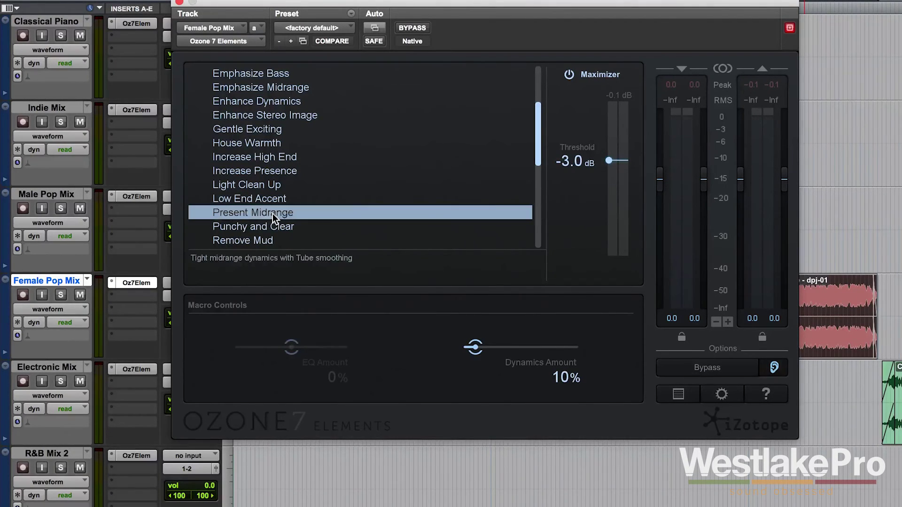
mouse_move(289, 349)
left_mouse_down()
mouse_move(299, 350)
mouse_move(282, 351)
mouse_move(302, 352)
left_mouse_up()
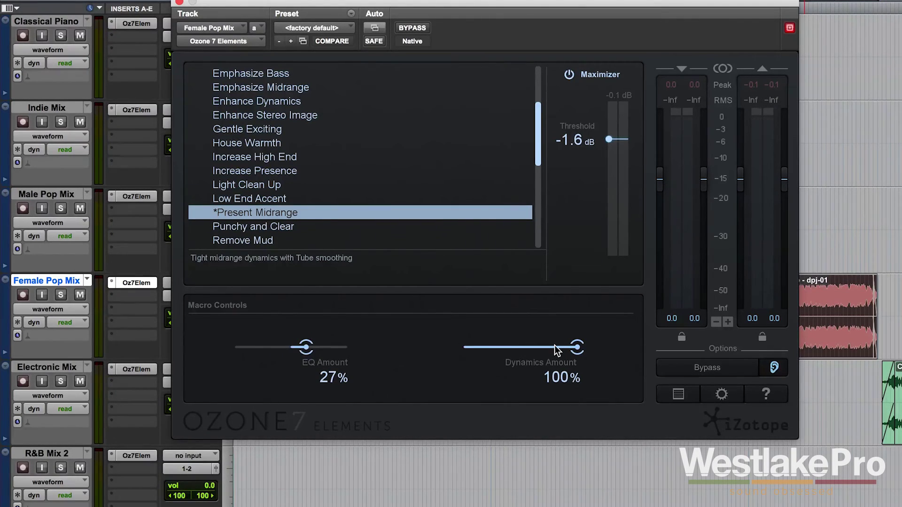
Play the mix and cut the EQ Amount to -42%, then stop playback
key("space")
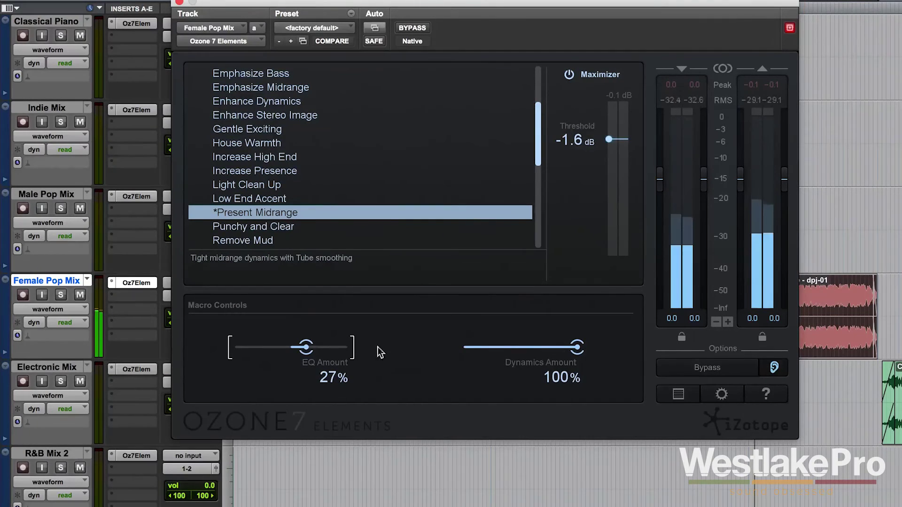
left_click_drag(300, 347, 269, 350)
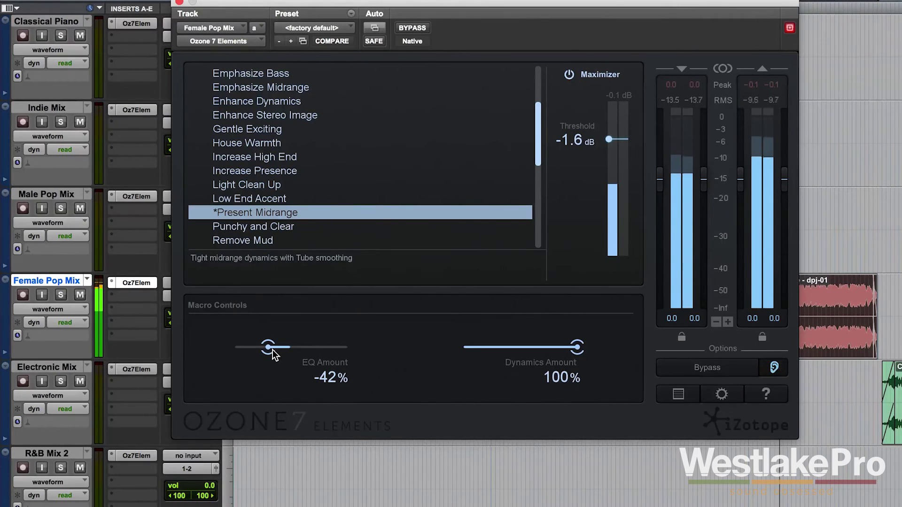
key("space")
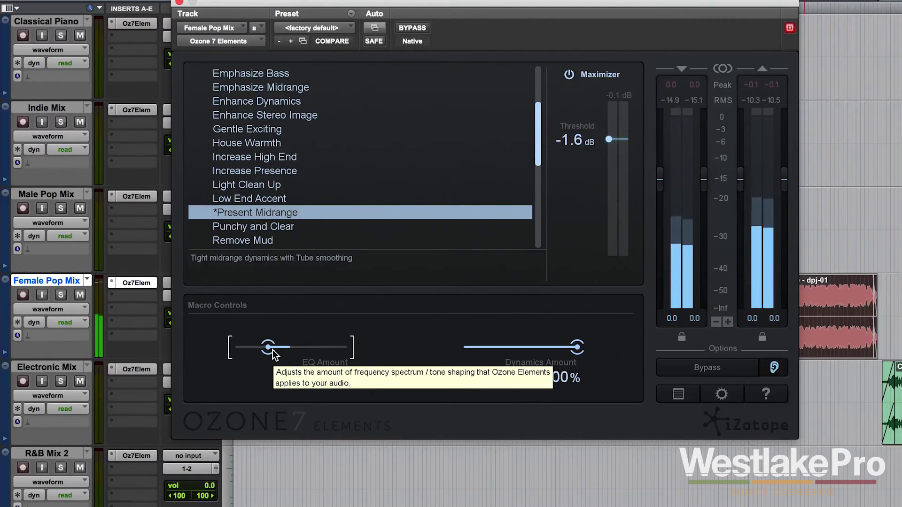